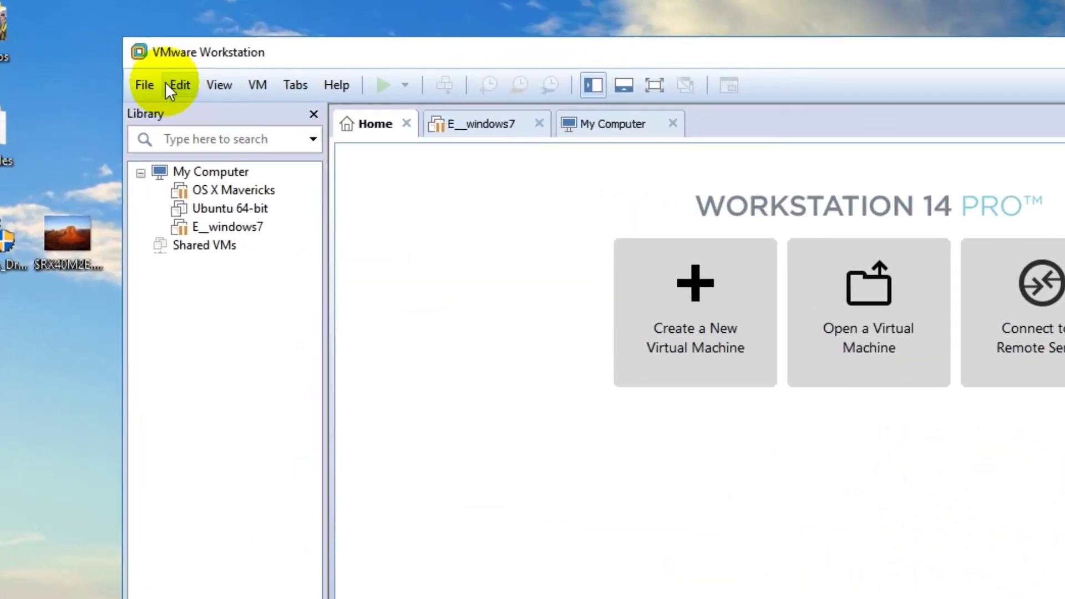
# Step: Start creating a new virtual machine with the Custom (advanced) configuration
pyautogui.click(147, 52)
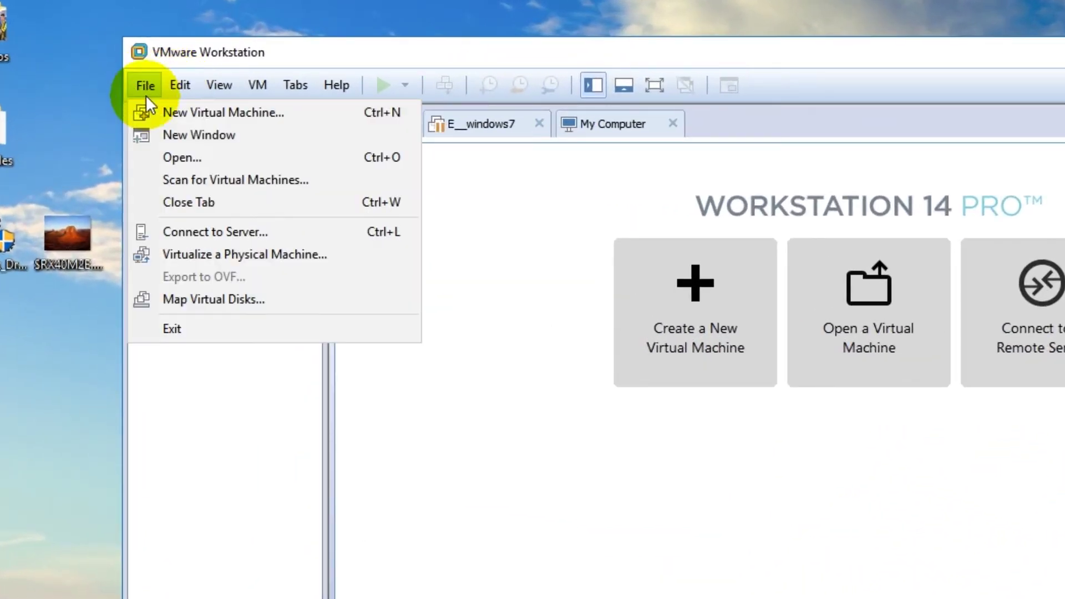
pyautogui.click(204, 115)
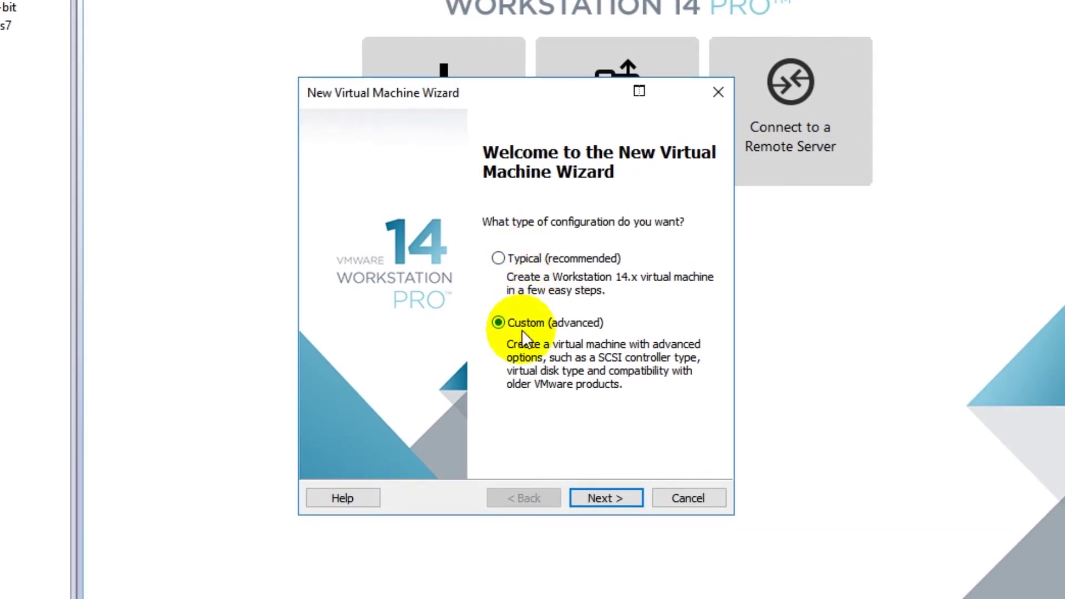
pyautogui.click(537, 323)
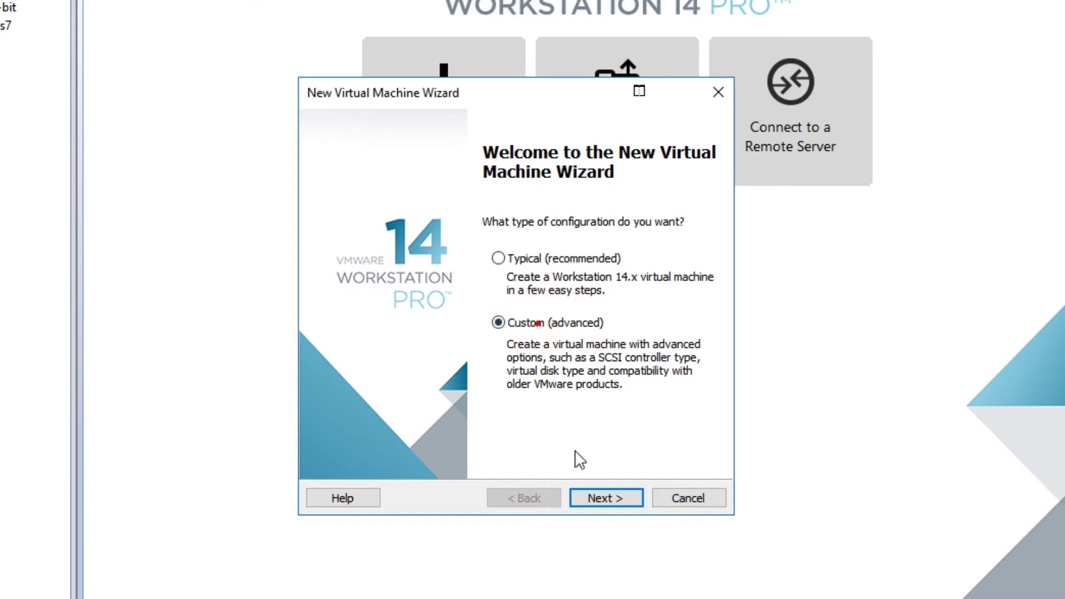
pyautogui.click(602, 497)
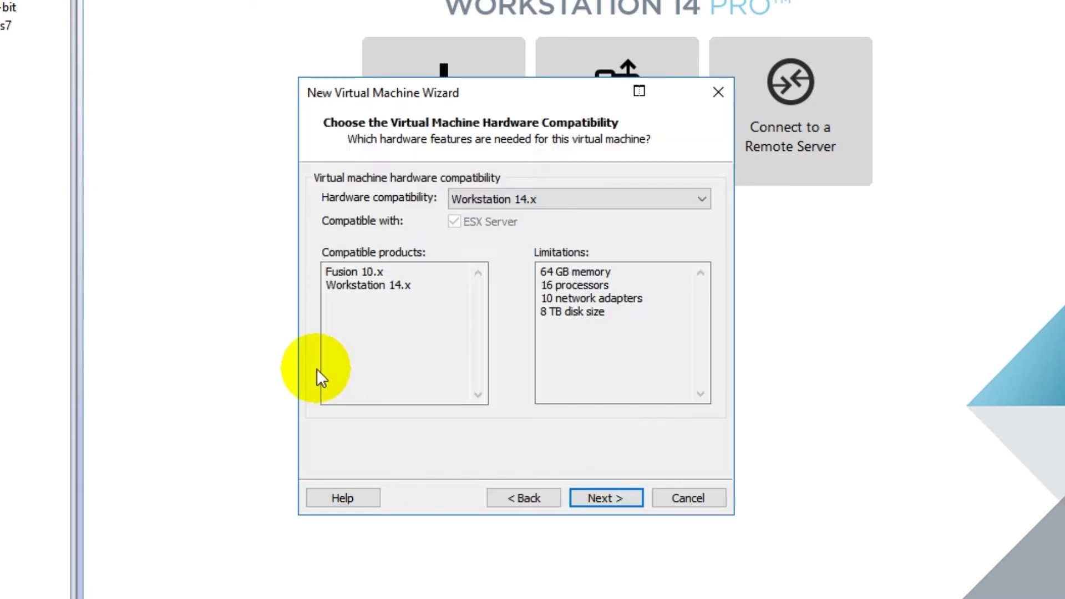
# Step: Choose Workstation 14.x as the virtual machine's hardware compatibility and continue to the guest operating system installation settings
pyautogui.click(503, 201)
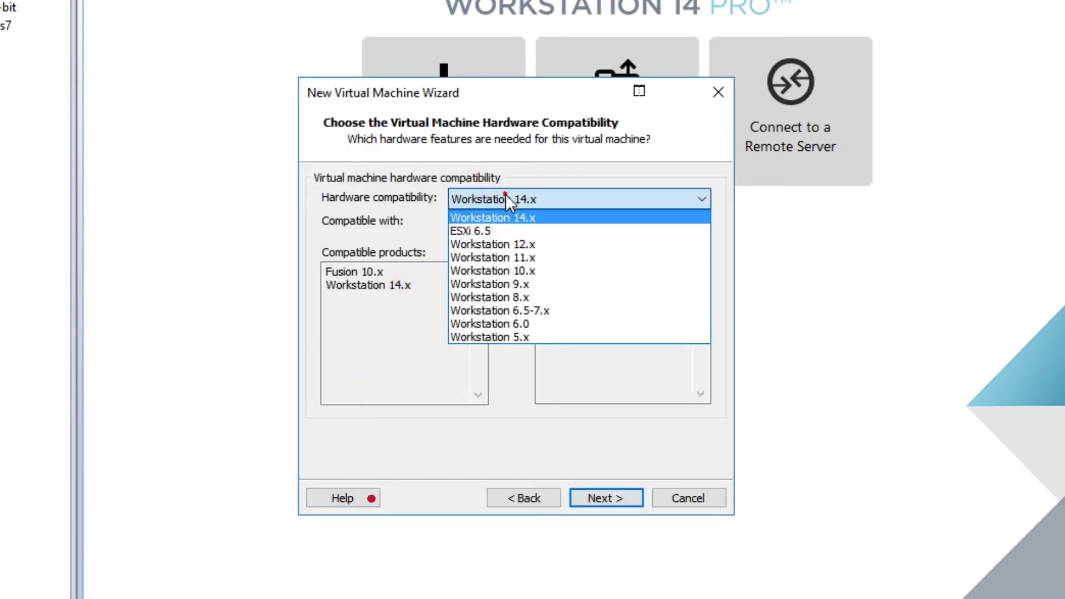
pyautogui.click(409, 202)
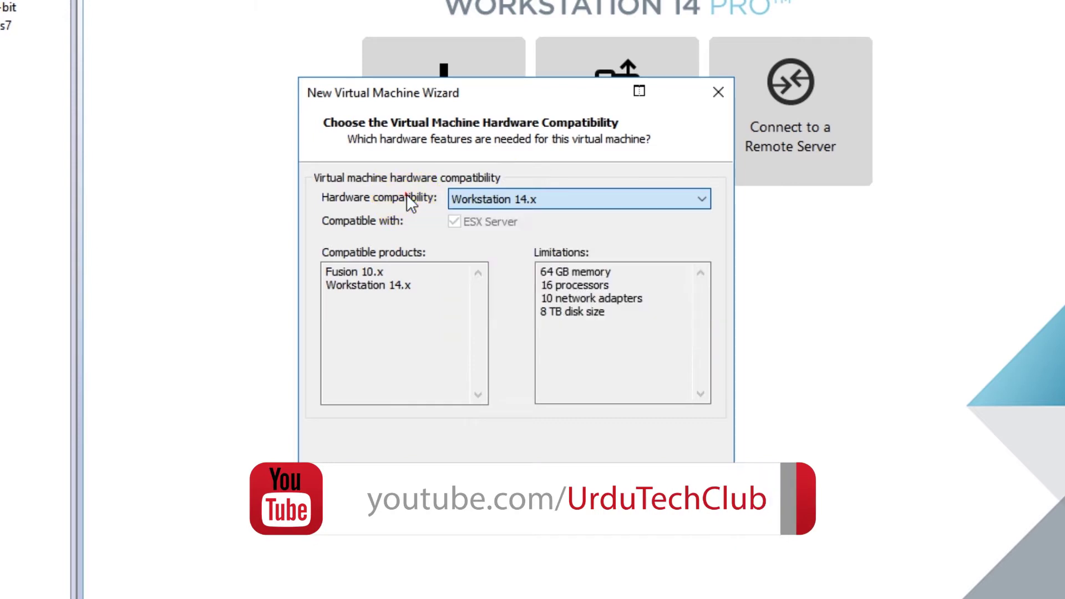
pyautogui.click(463, 208)
pyautogui.click(463, 208)
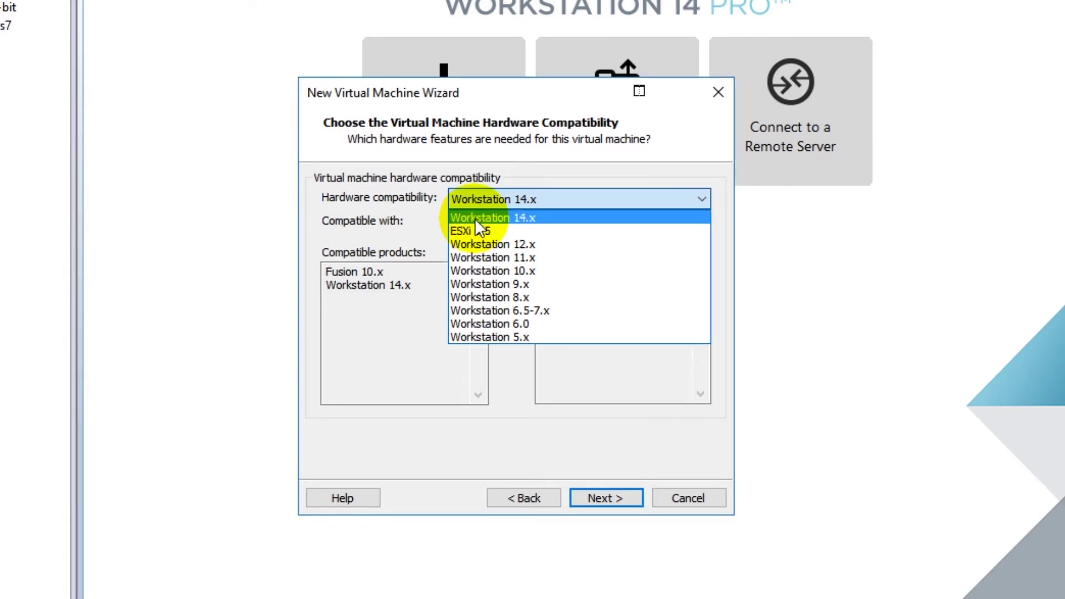
pyautogui.click(504, 219)
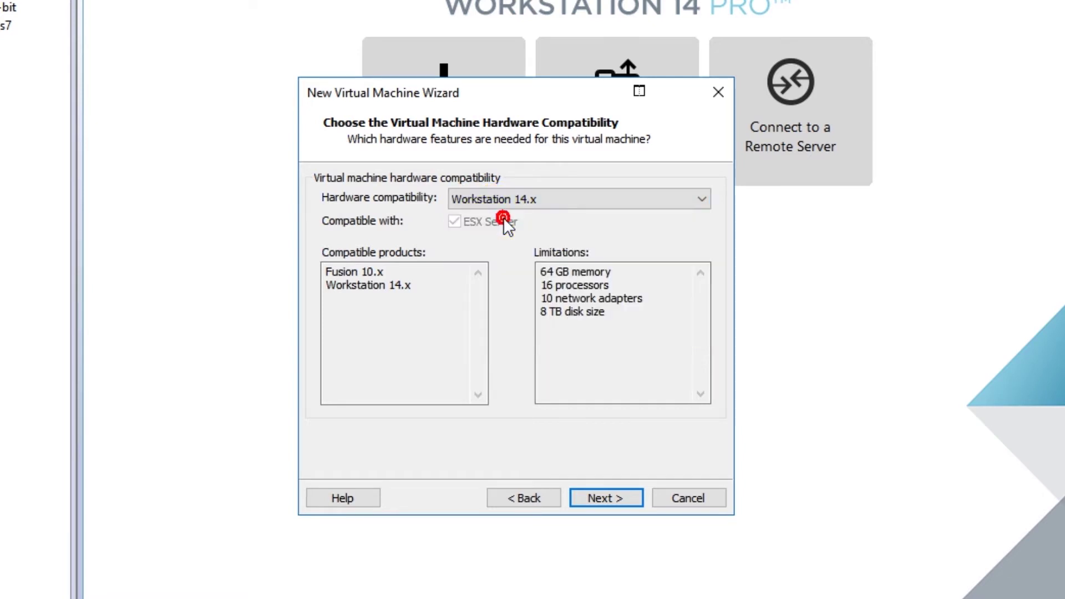
pyautogui.click(588, 505)
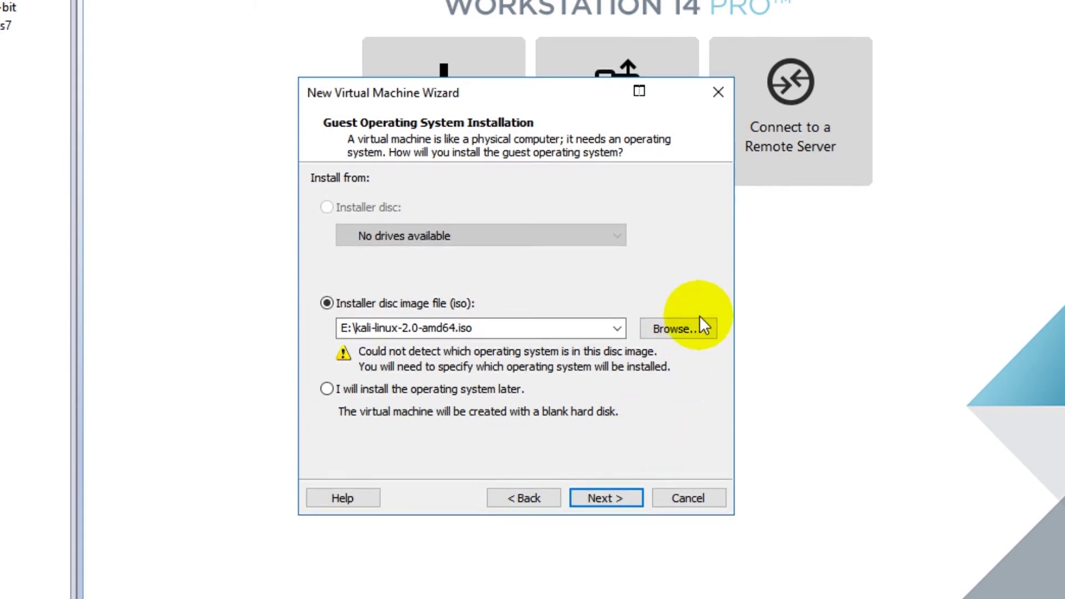
# Step: Use HPCOMPAQ 7 ULTIMATE X86_X64.iso from the E: drive as the installer disc image and continue to the Easy Install information
pyautogui.click(687, 328)
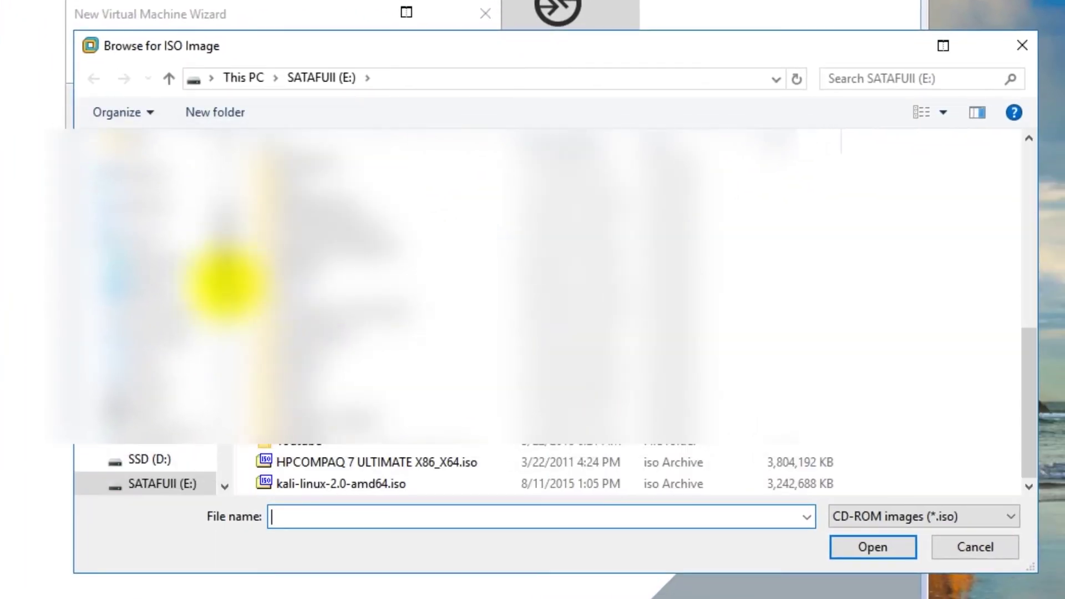
pyautogui.click(374, 464)
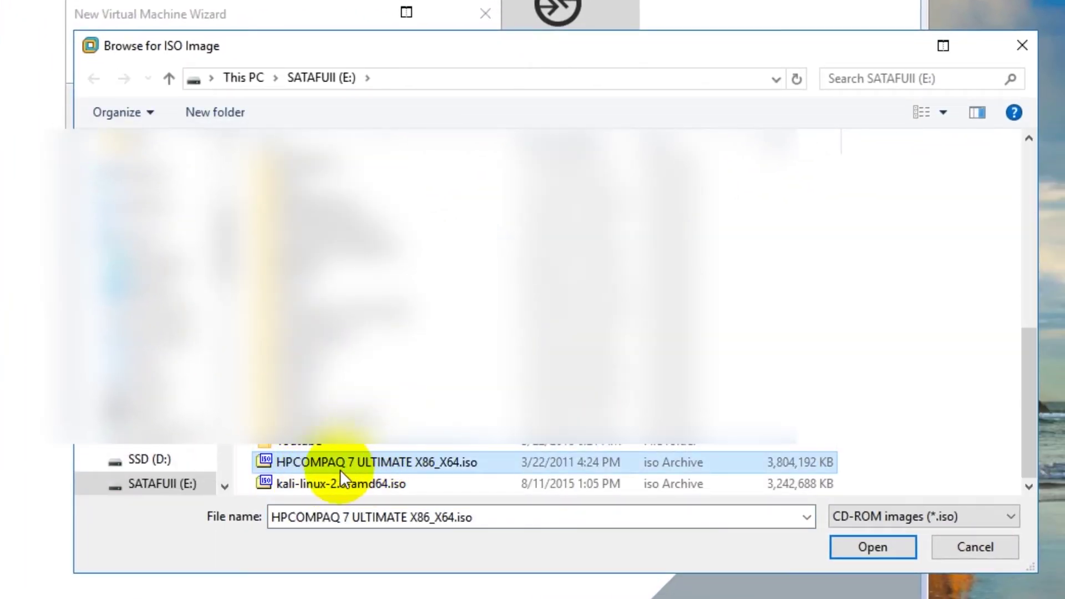
pyautogui.click(872, 547)
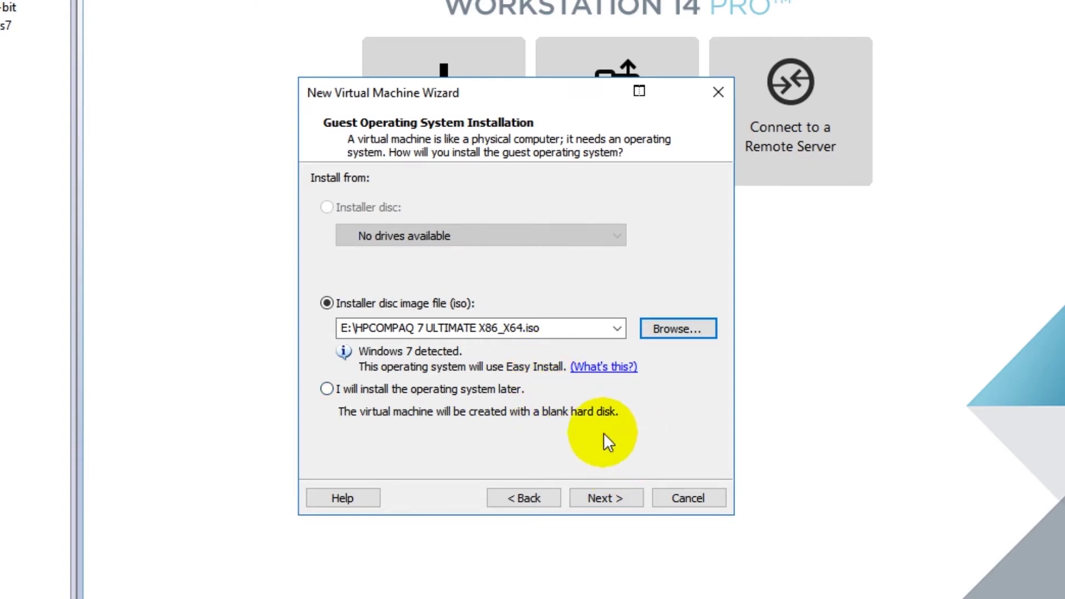
pyautogui.click(617, 502)
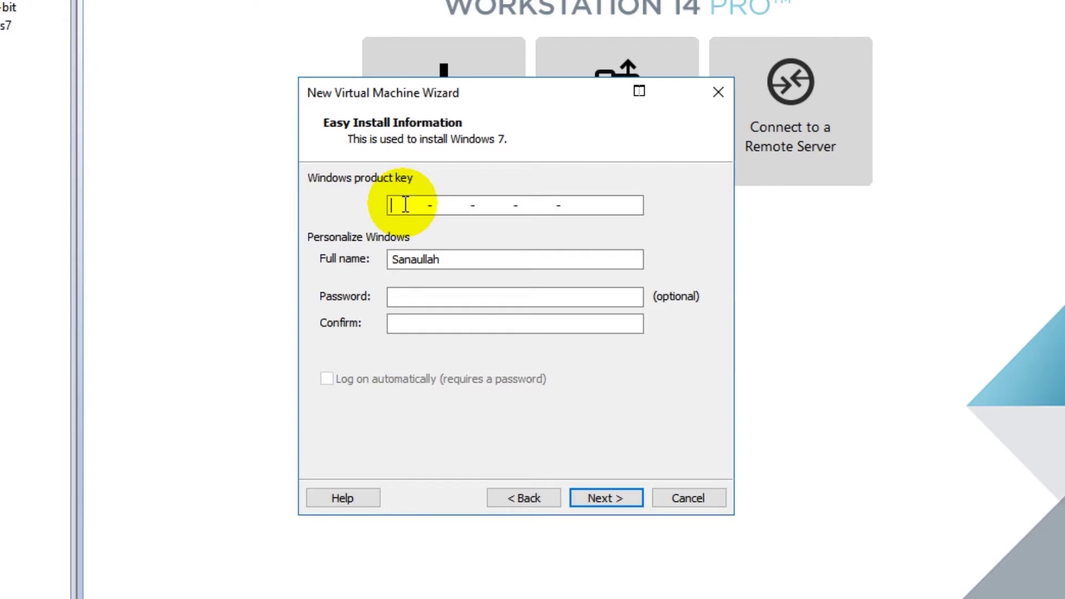
# Step: Keep the prefilled full name, leave the product key and password fields blank, and agree to continue without a Windows product key
pyautogui.click(423, 299)
pyautogui.click(423, 320)
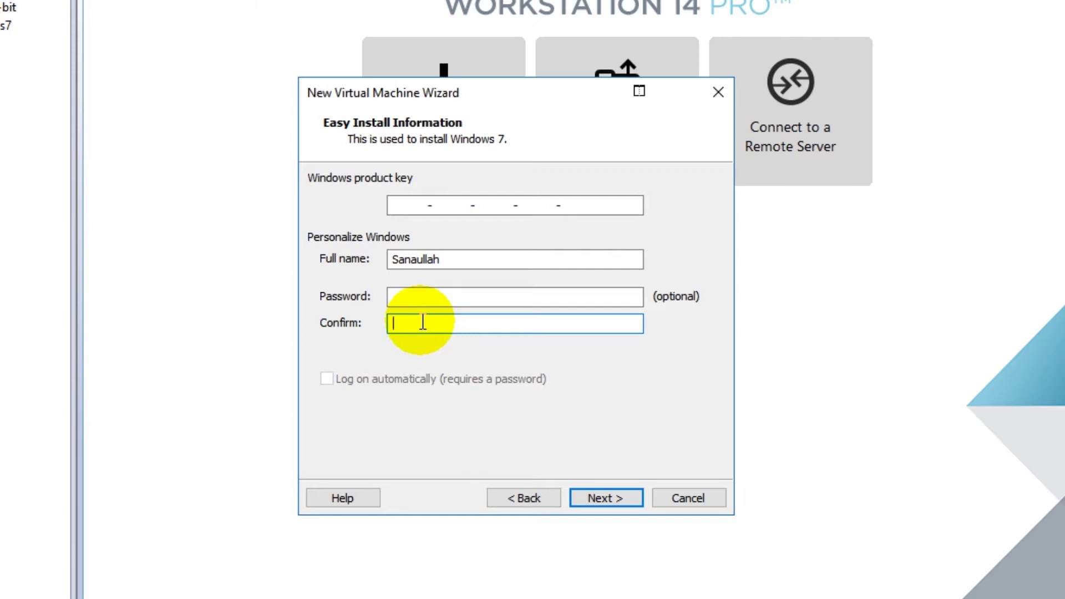
pyautogui.click(427, 296)
pyautogui.doubleClick(445, 259)
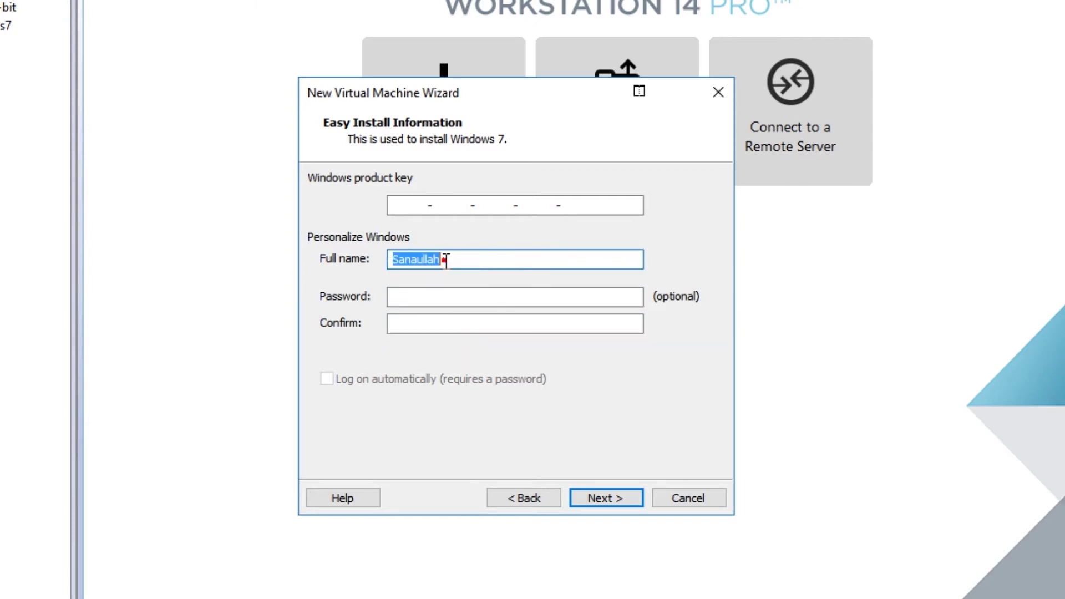
pyautogui.click(465, 258)
pyautogui.click(450, 297)
pyautogui.click(451, 320)
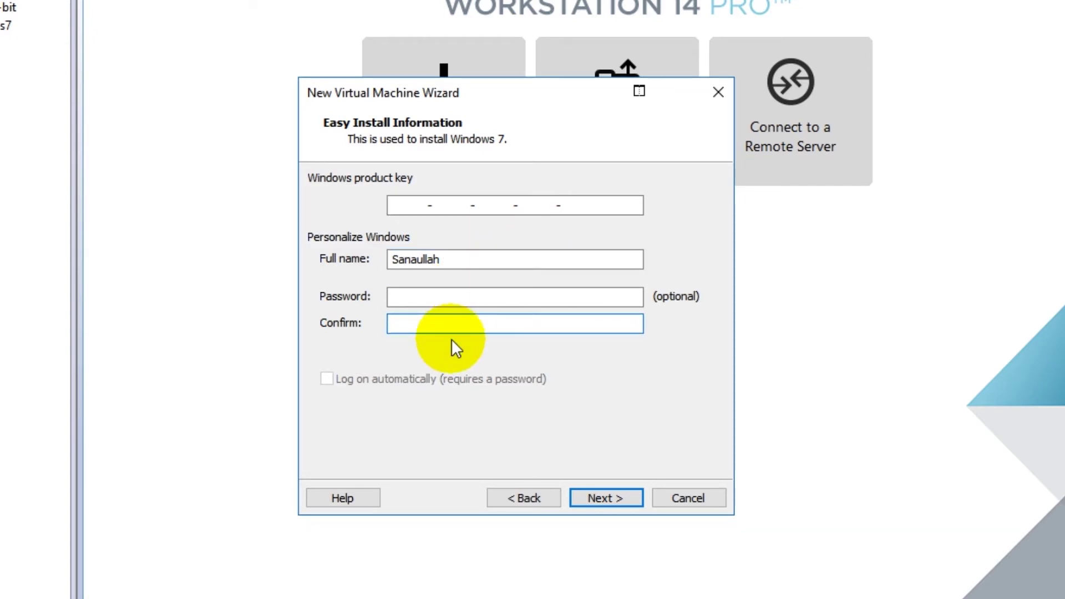
pyautogui.click(604, 500)
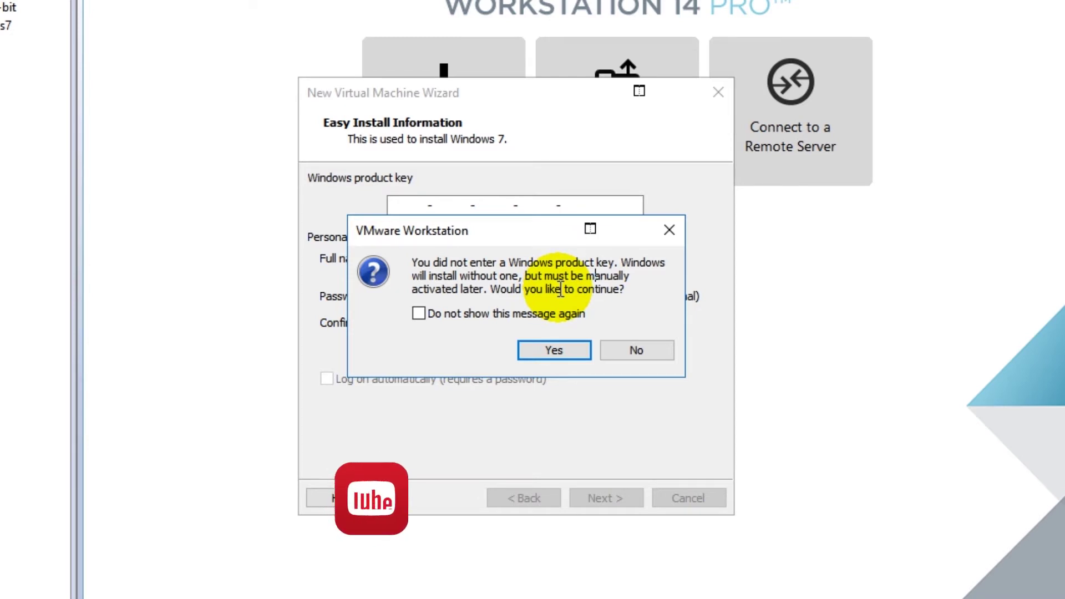
pyautogui.click(554, 354)
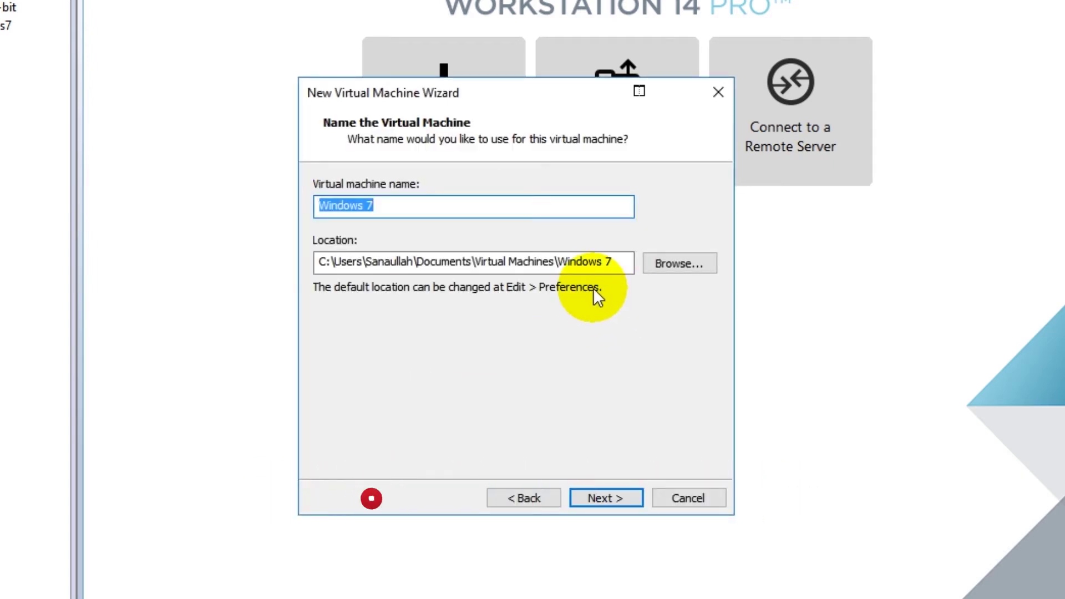
# Step: Store the Windows 7 virtual machine in a new folder, F:\UrduVirtualPc, and proceed to the processor configuration
pyautogui.click(705, 268)
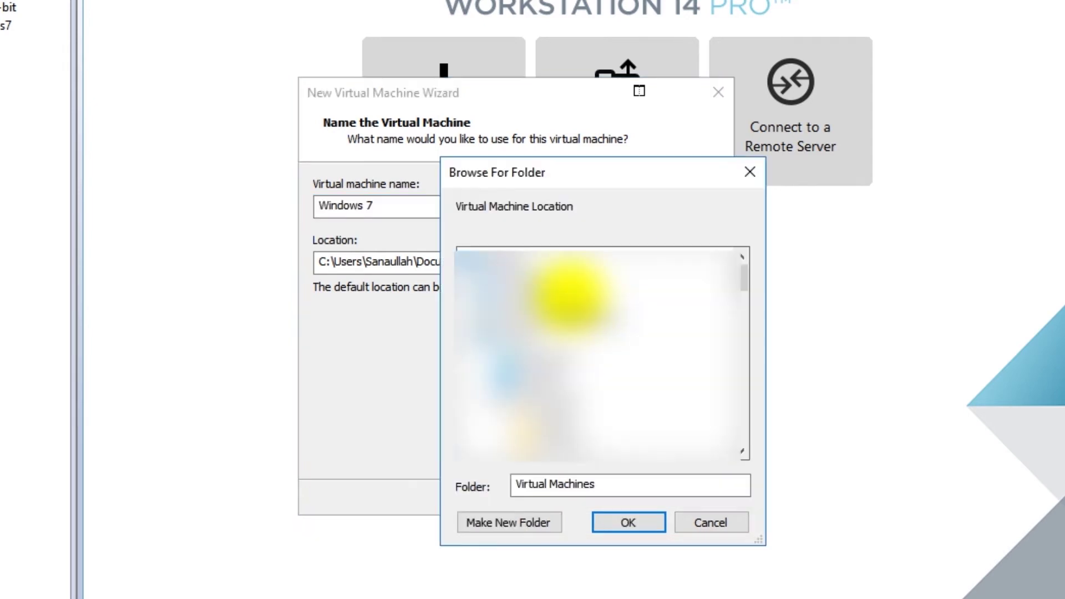
pyautogui.moveTo(753, 285); pyautogui.dragTo(719, 394)
pyautogui.click(546, 361)
pyautogui.click(537, 518)
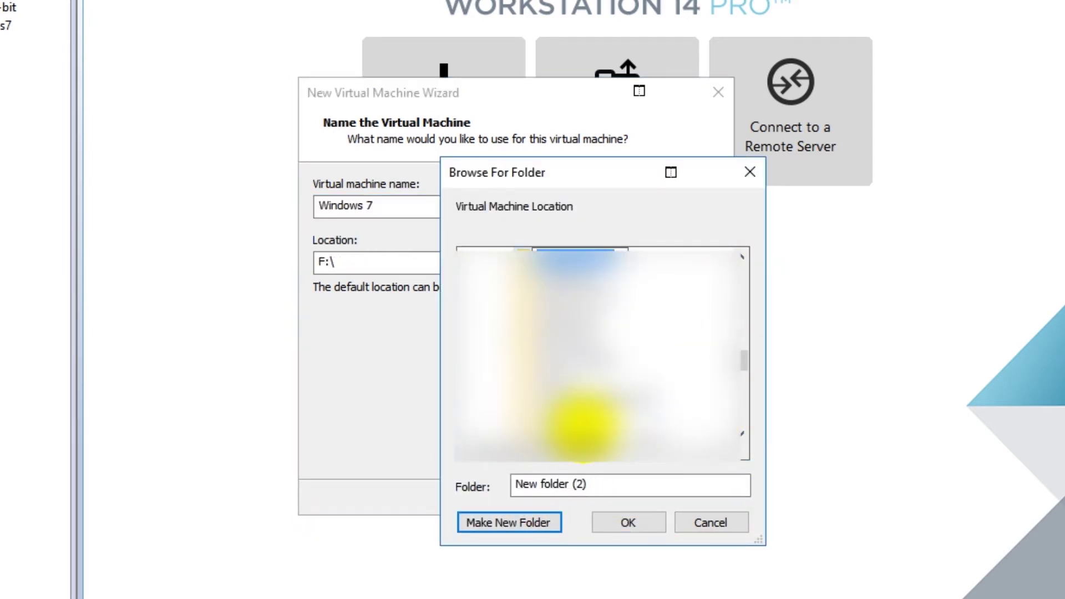
pyautogui.write('Windows 7 64')
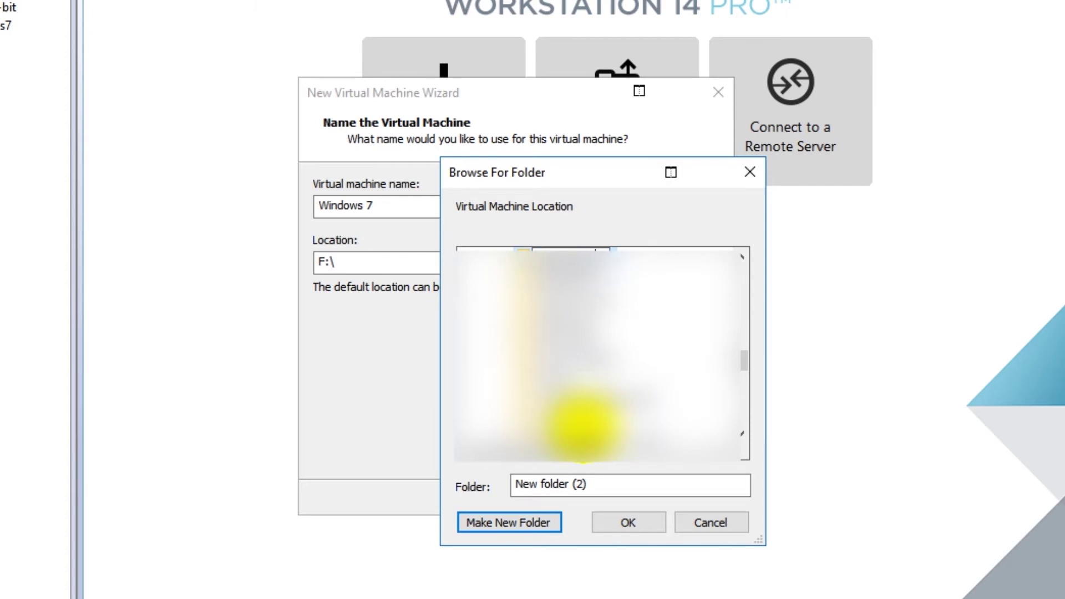
pyautogui.press('Return')
pyautogui.click(655, 517)
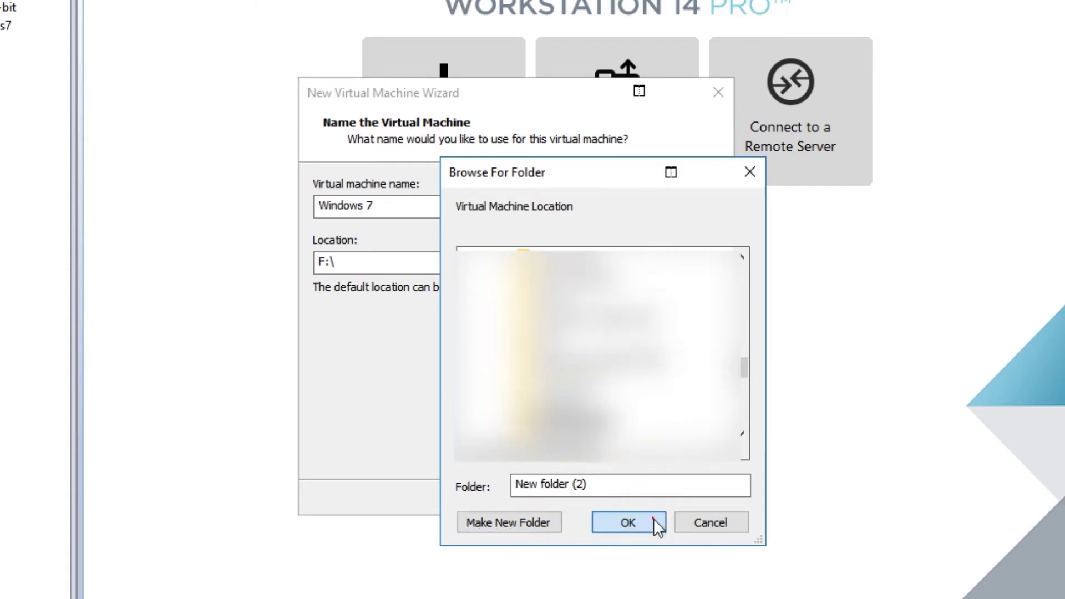
pyautogui.click(601, 423)
pyautogui.click(648, 524)
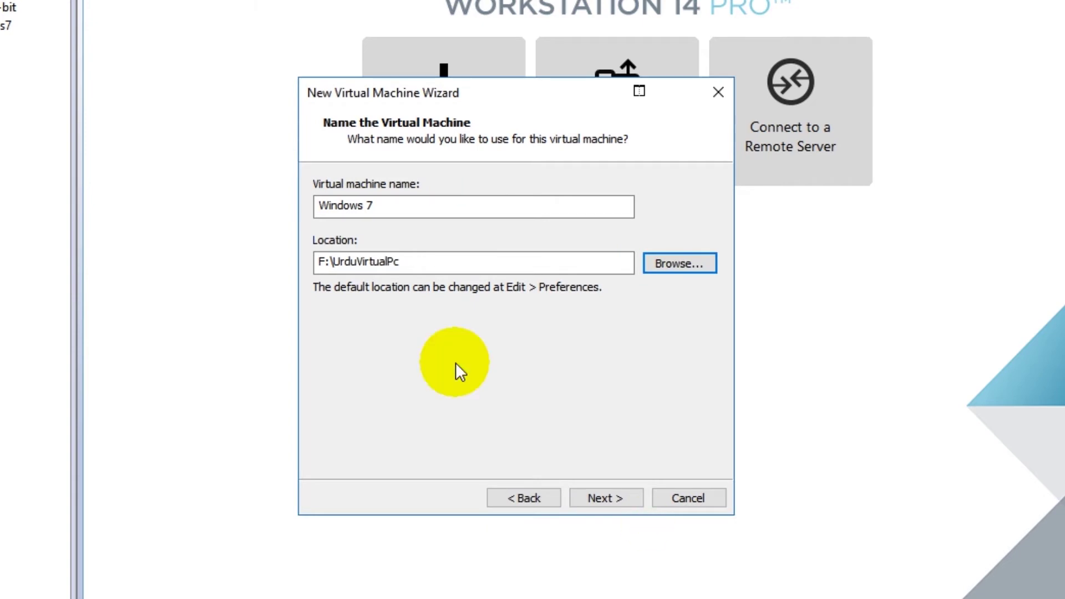
pyautogui.click(595, 497)
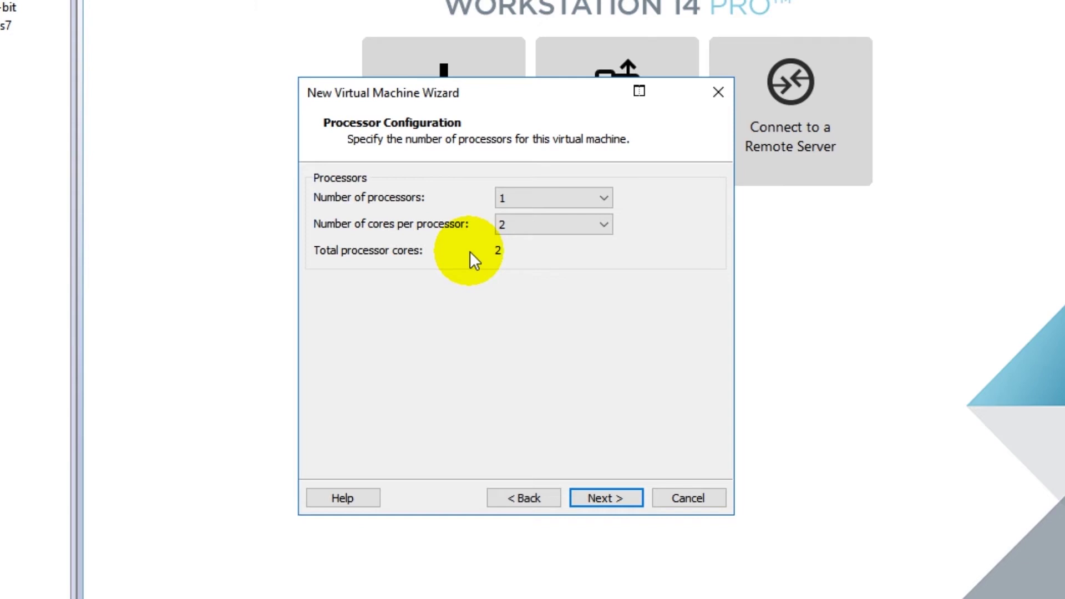
# Step: Accept one processor with two cores per processor for the virtual machine
pyautogui.click(523, 225)
pyautogui.click(441, 262)
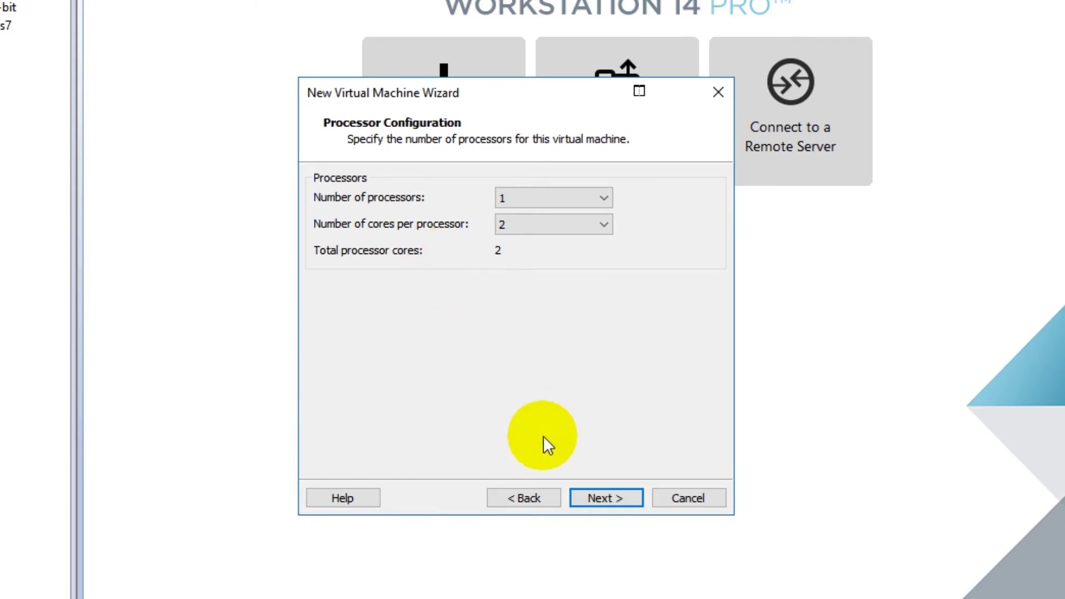
pyautogui.click(606, 498)
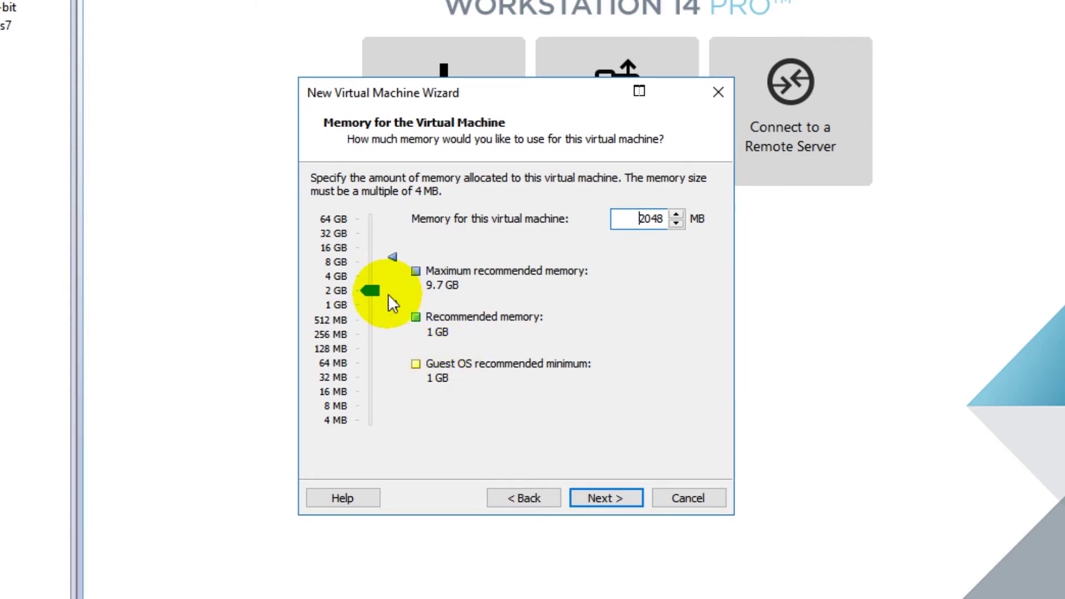
# Step: Allocate 2 GB of memory to the virtual machine and accept network address translation (NAT) as its network type
pyautogui.click(330, 292)
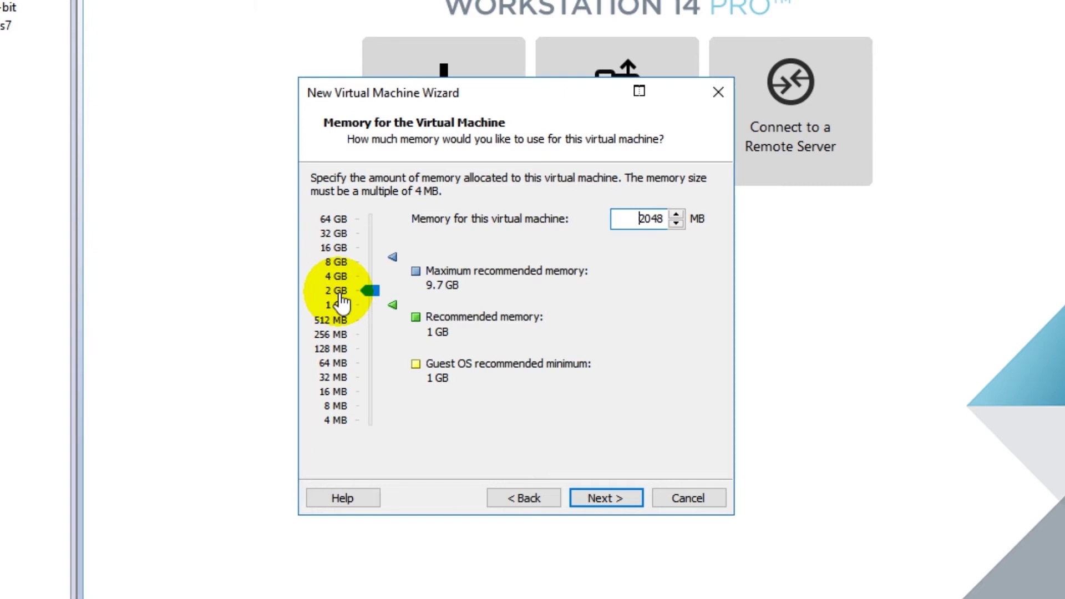
pyautogui.click(590, 495)
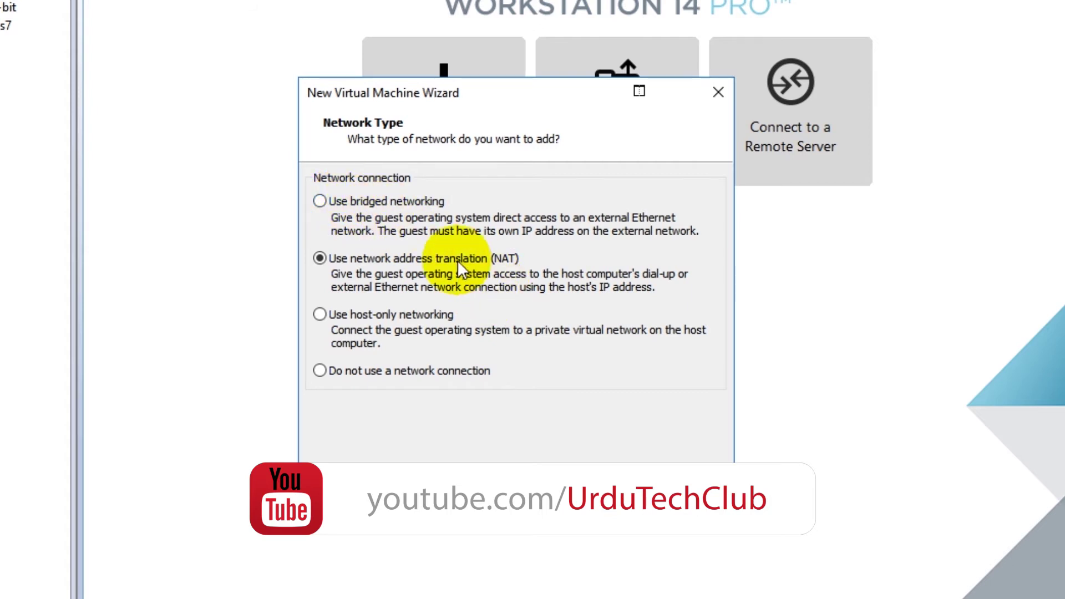
pyautogui.click(625, 498)
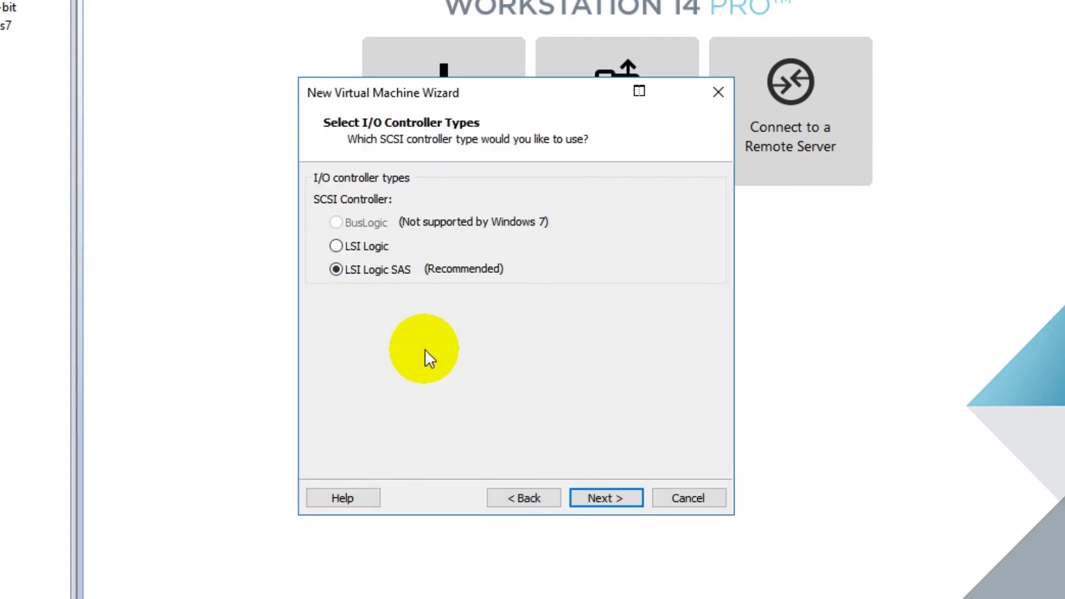
# Step: Select LSI Logic SAS as the SCSI controller type and continue to the disk type choice
pyautogui.click(394, 274)
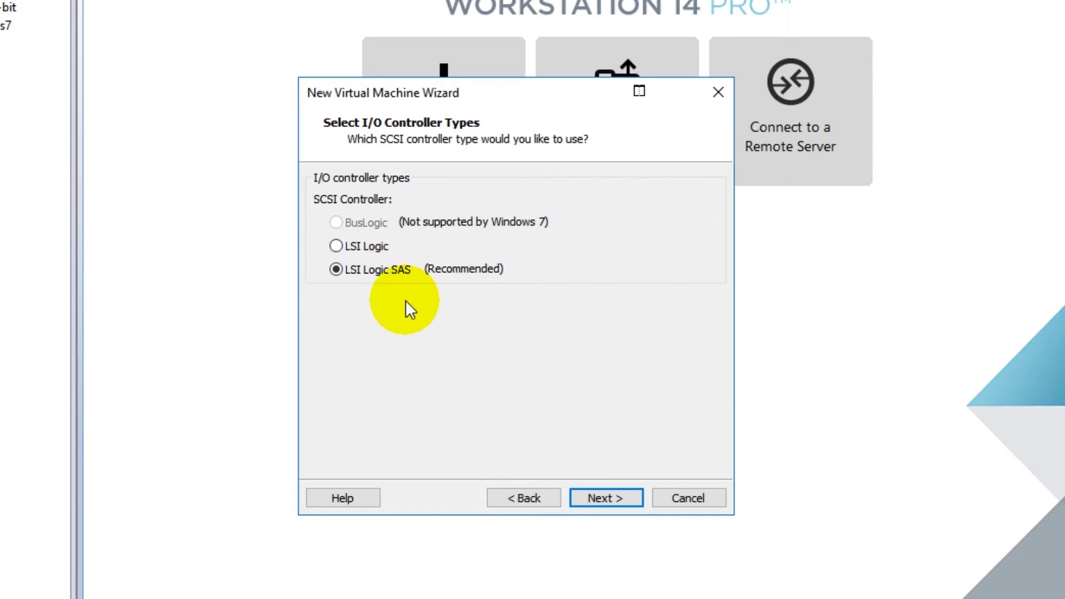
pyautogui.click(404, 270)
pyautogui.click(605, 497)
# Step: Choose SCSI as the virtual disk type and opt to create a new virtual disk, continuing to the disk capacity settings
pyautogui.click(353, 222)
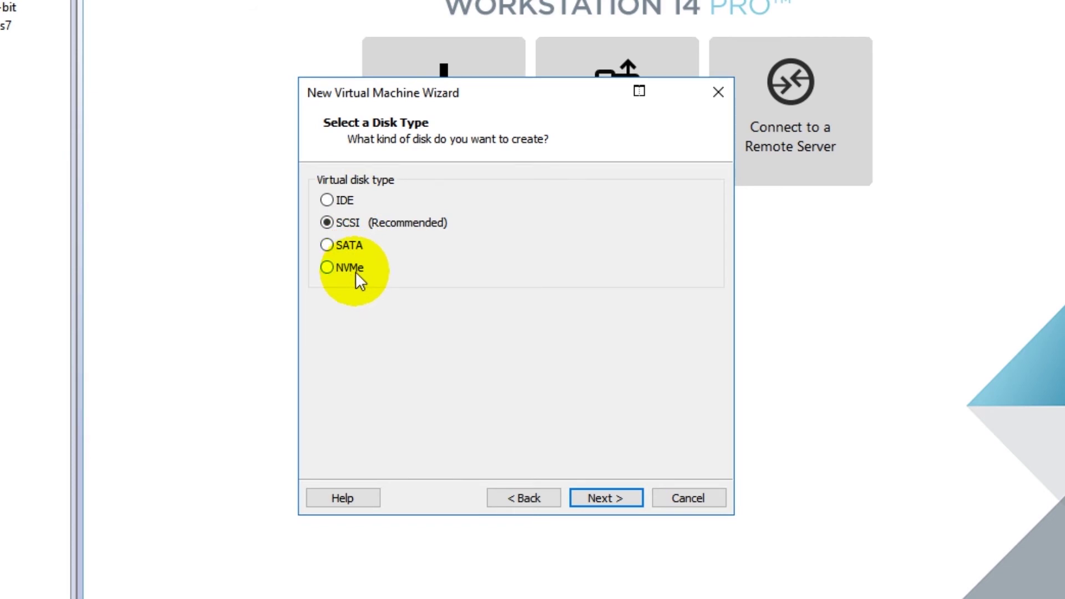
pyautogui.click(361, 225)
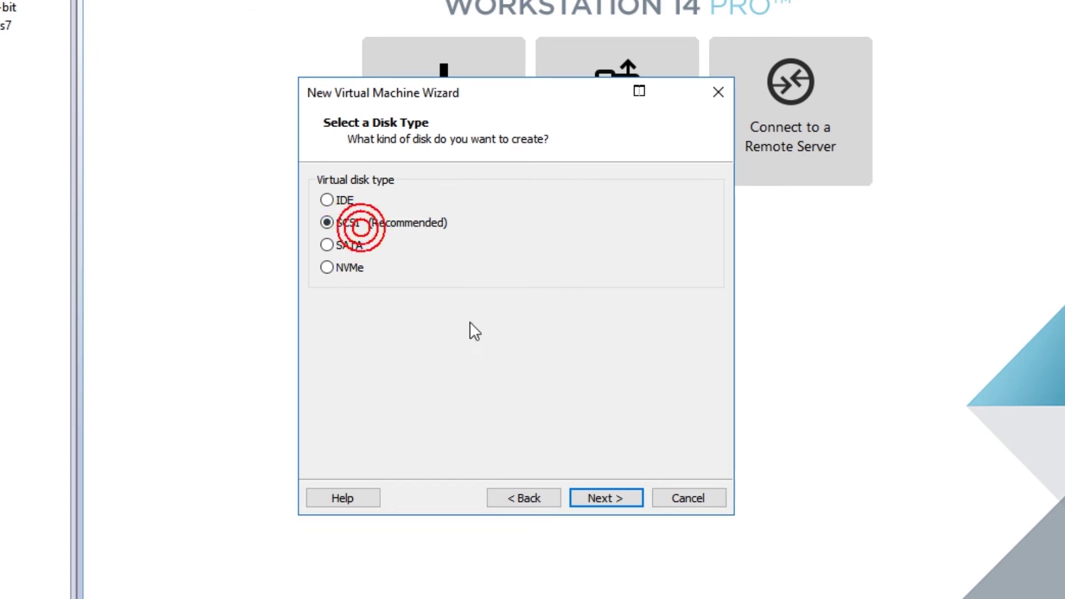
pyautogui.click(608, 505)
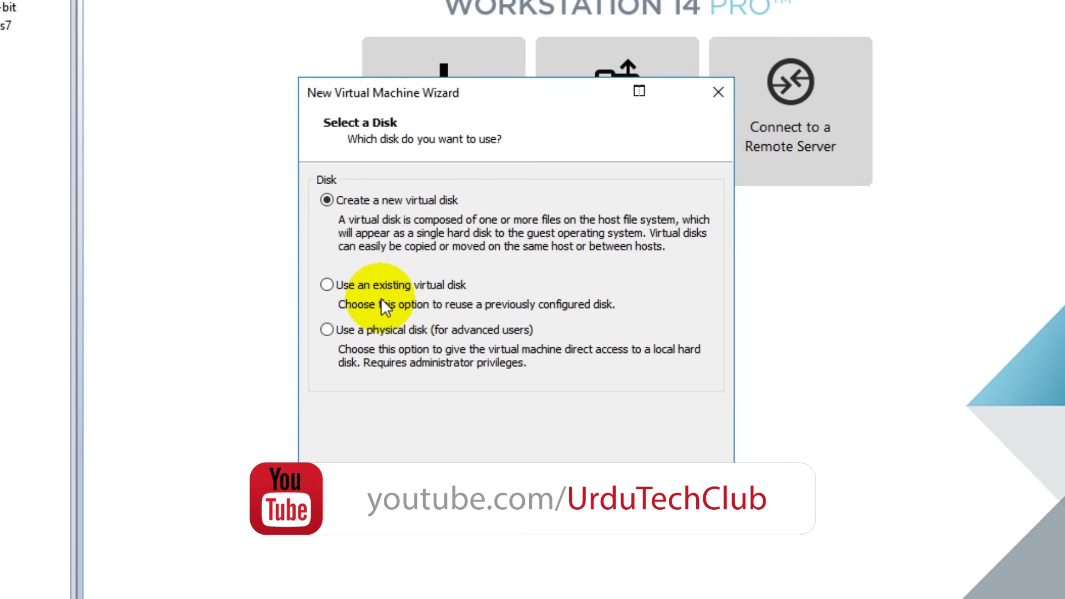
pyautogui.click(424, 203)
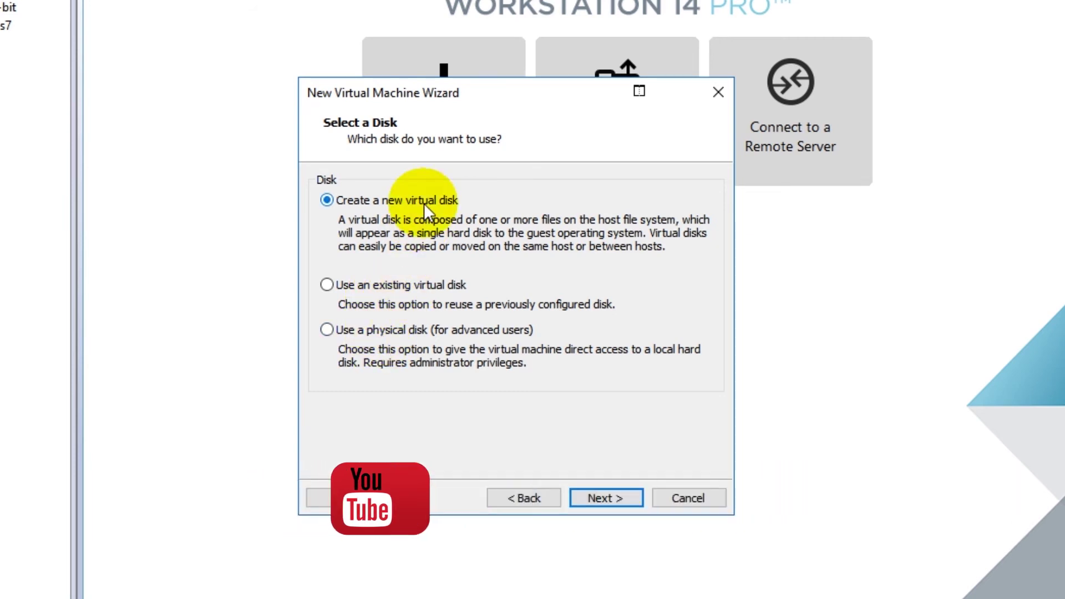
pyautogui.click(605, 498)
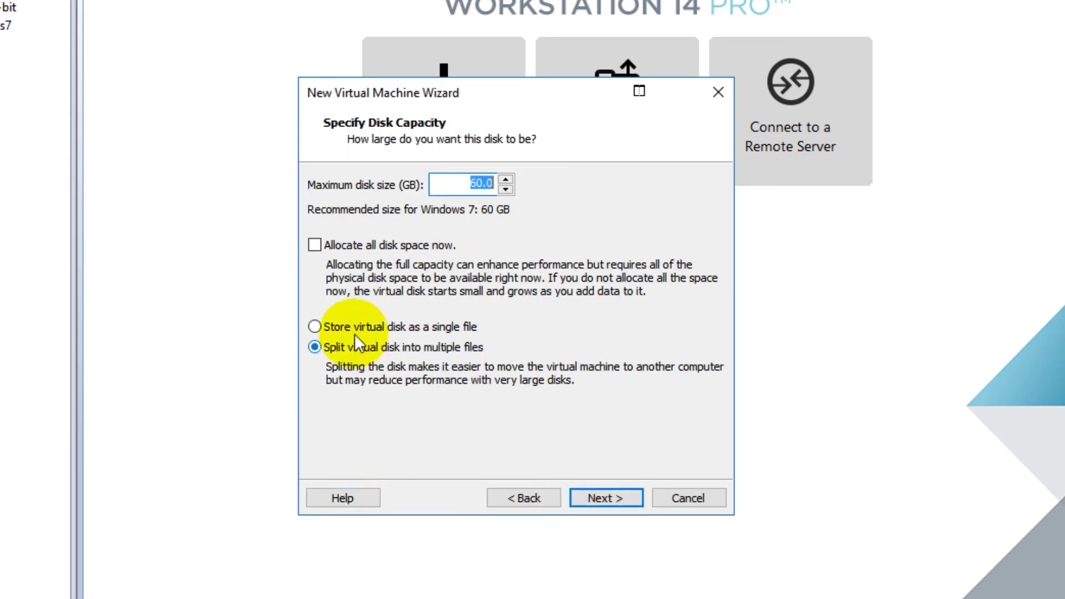
# Step: Set the maximum disk size to 20 GB, keep the disk split into multiple files and continue to the disk file settings
pyautogui.moveTo(467, 178); pyautogui.dragTo(480, 176)
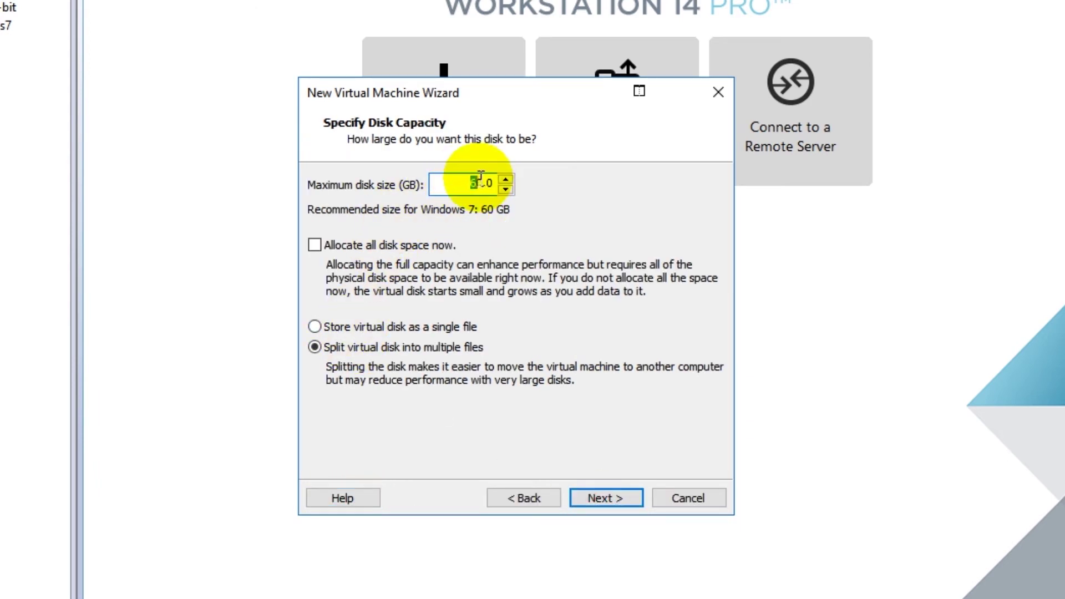
pyautogui.write('2')
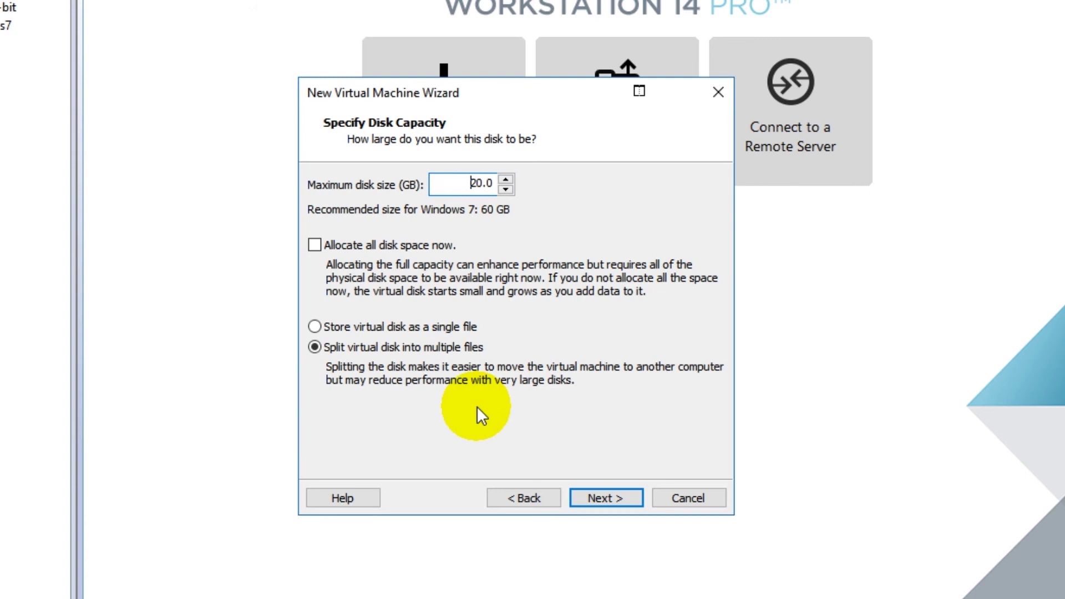
pyautogui.click(587, 497)
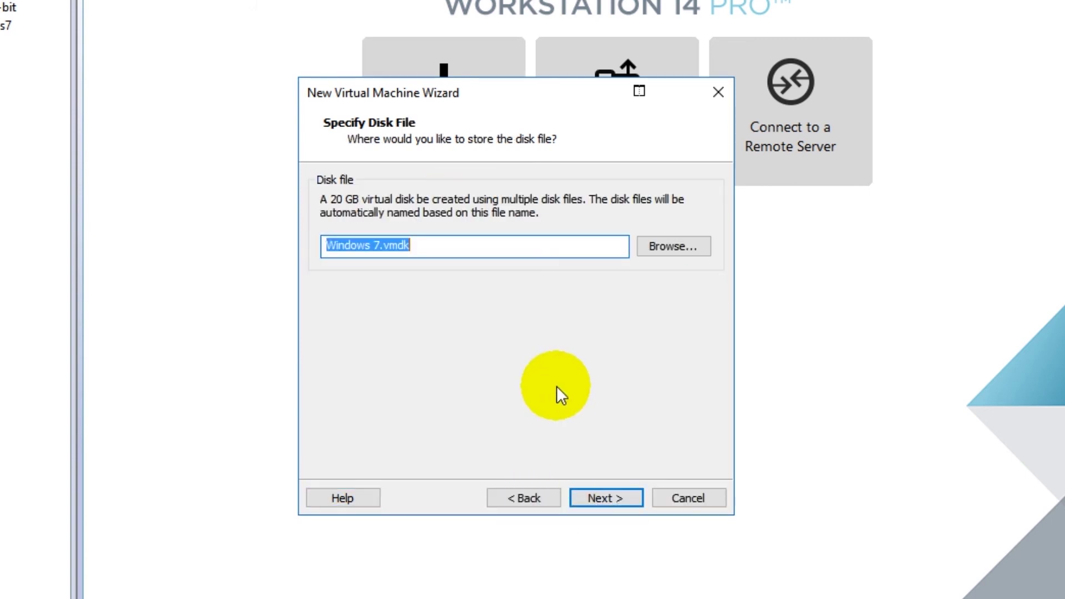
# Step: Store the disk file Windows 7.vmdk in the UrduVirtualPc folder on drive F: and continue to the settings summary
pyautogui.click(670, 244)
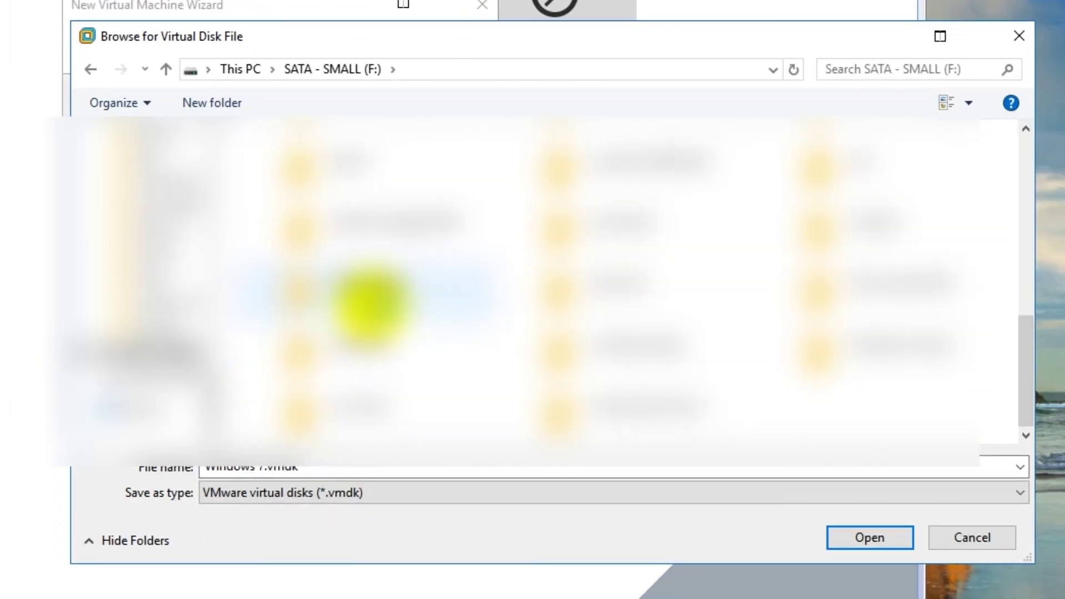
pyautogui.click(370, 303)
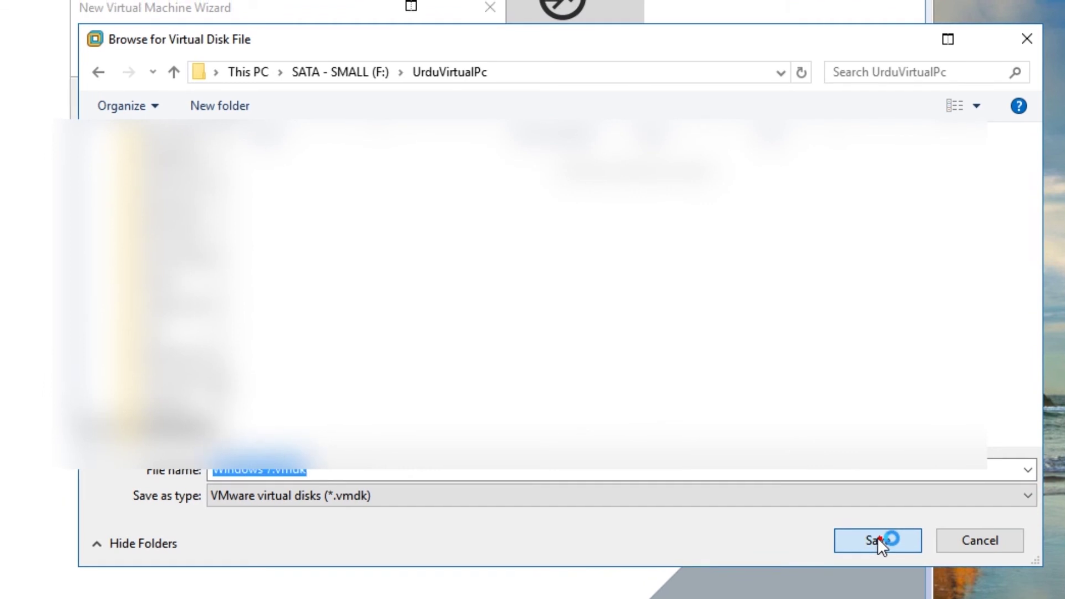
pyautogui.click(869, 538)
pyautogui.click(610, 498)
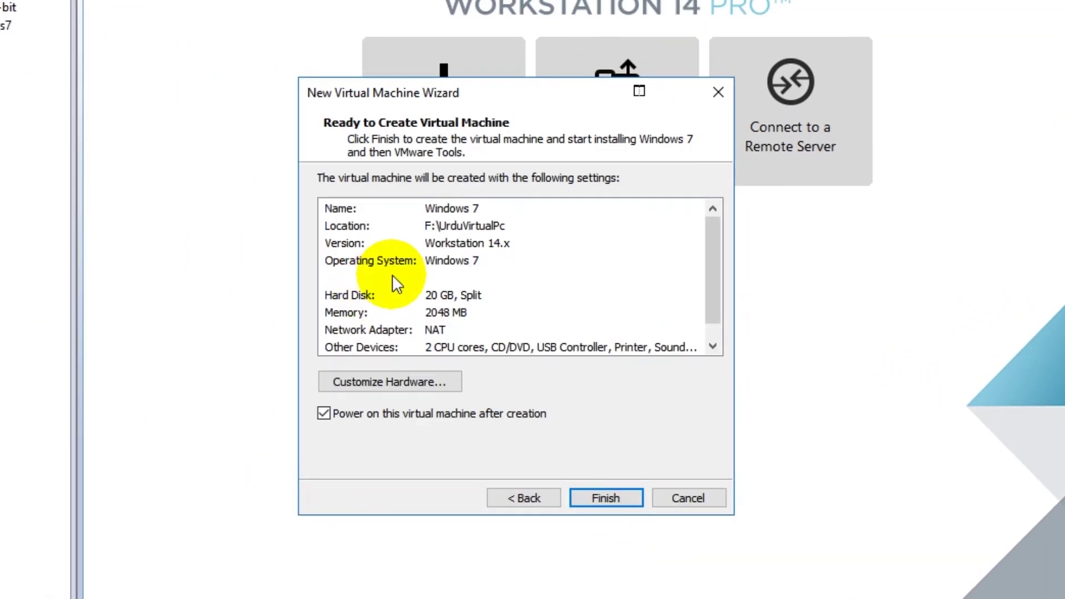
# Step: Review the settings summary and create the virtual machine, keeping it set to power on after creation
pyautogui.moveTo(716, 235)
pyautogui.mouseDown()
pyautogui.moveTo(718, 275)
pyautogui.moveTo(715, 225)
pyautogui.mouseUp()
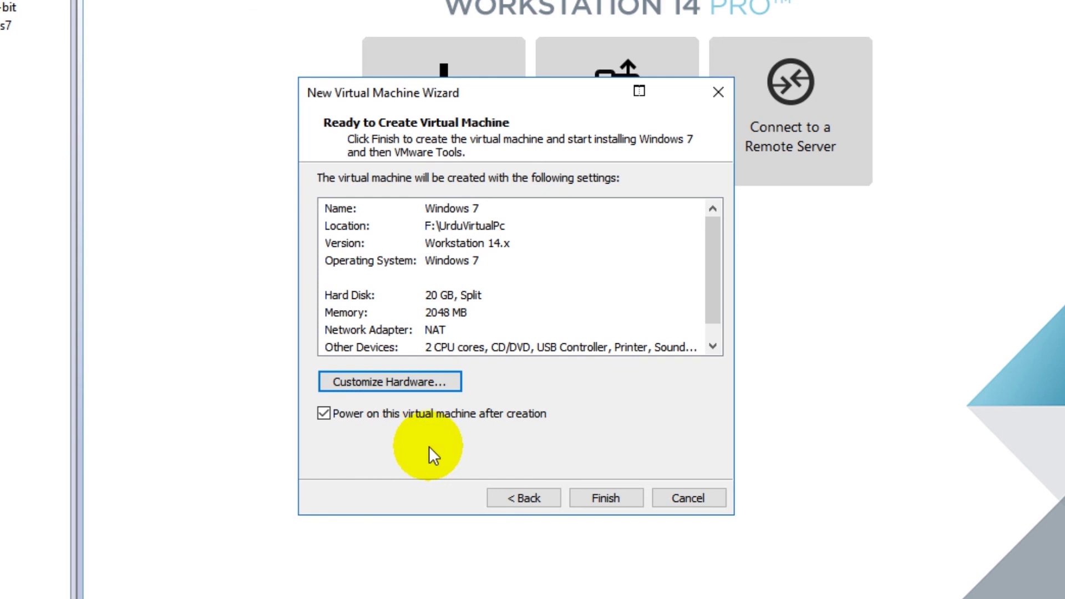
pyautogui.click(623, 498)
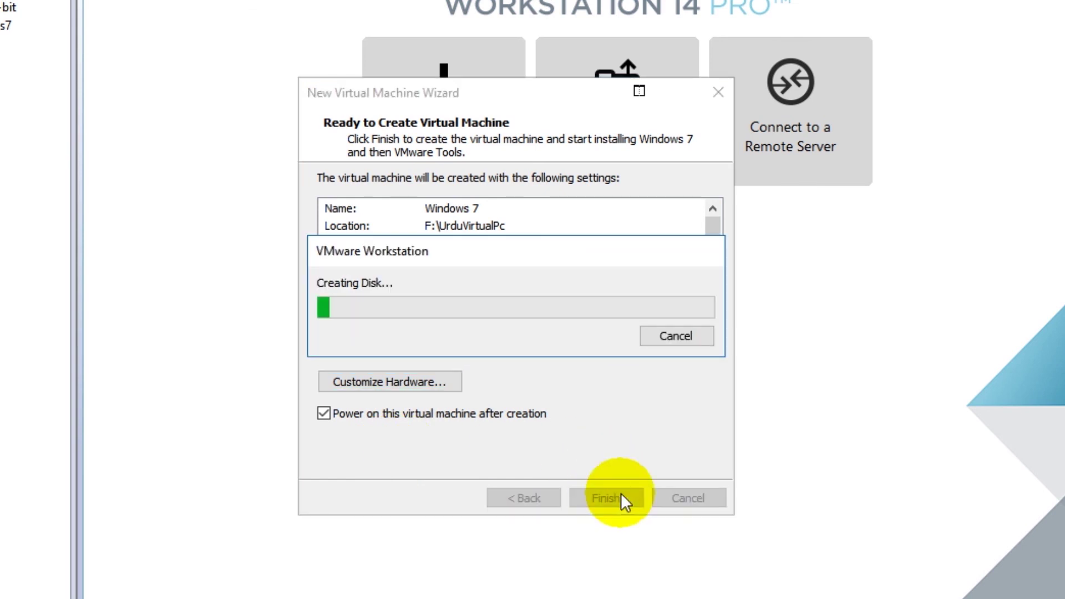